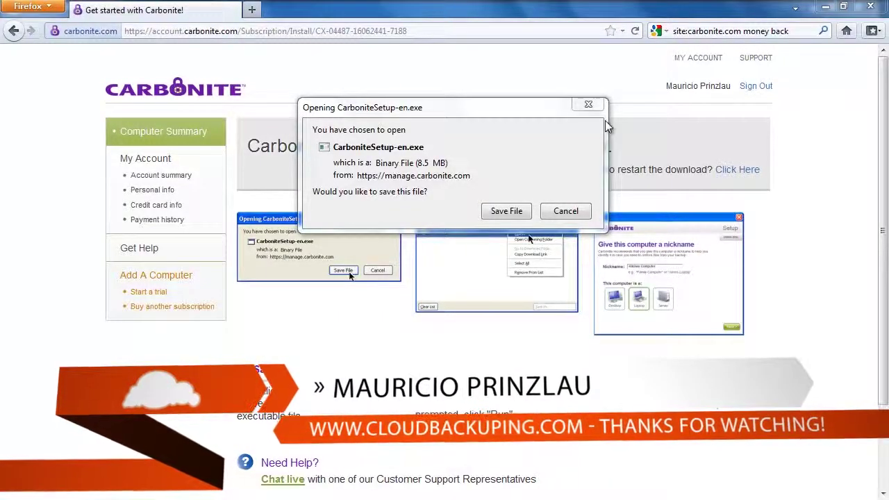
# Step: Save the CarboniteSetup-en.exe installer and open the downloaded file
pyautogui.click(497, 211)
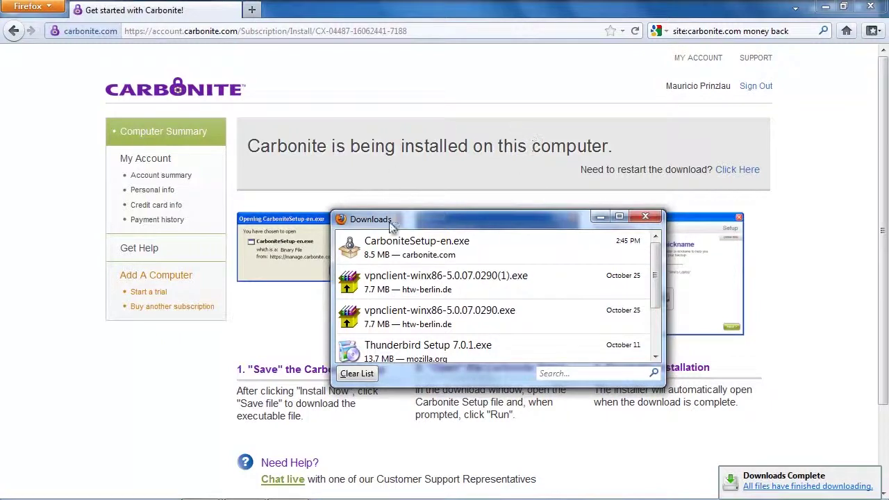
pyautogui.rightClick(512, 250)
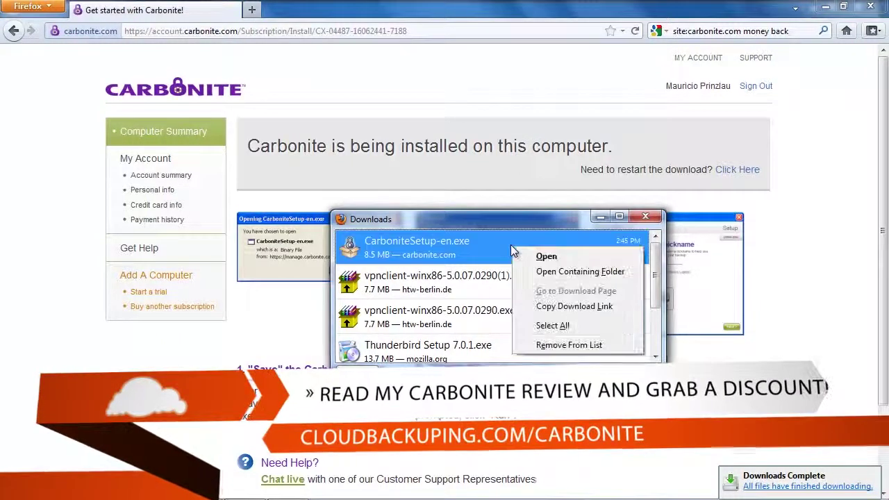
pyautogui.click(546, 257)
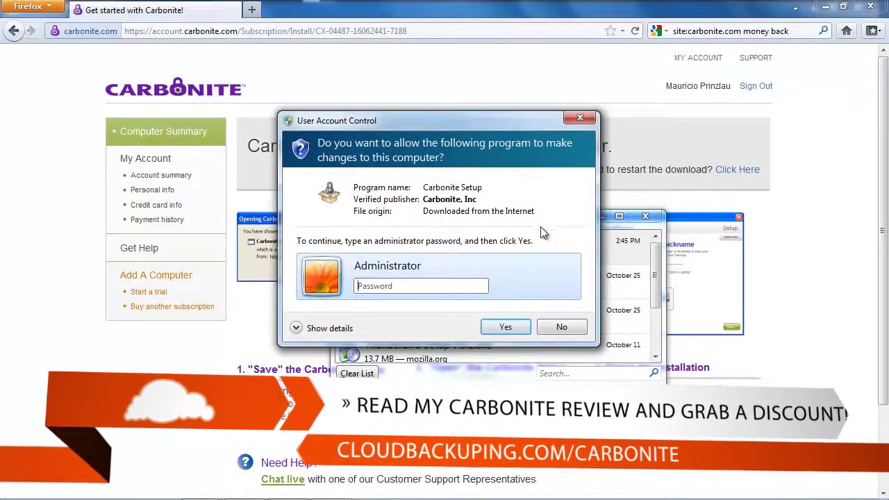
# Step: Authorize Carbonite Setup to make changes to the computer and accept the end user license agreement
pyautogui.click(502, 326)
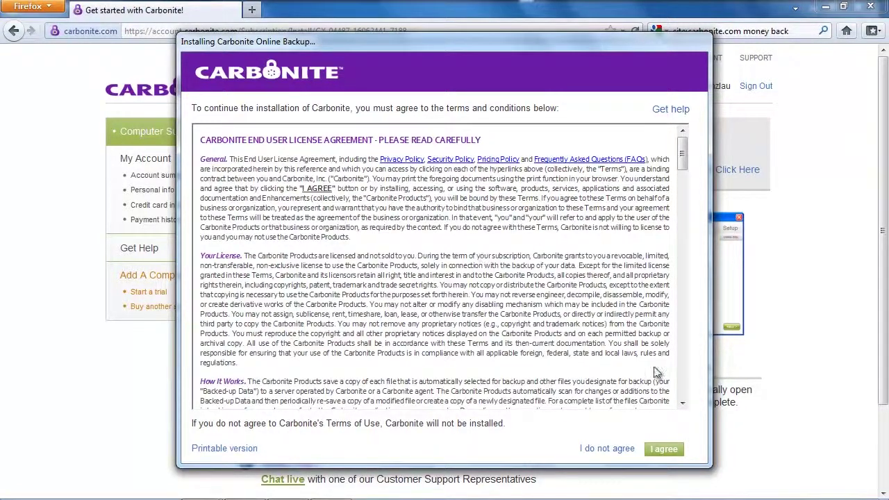
pyautogui.click(660, 450)
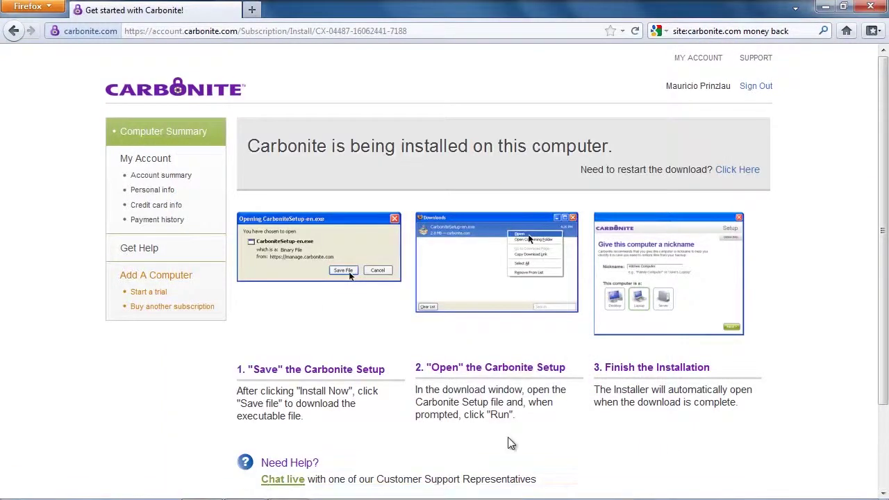
# Step: Launch Carbonite InfoCenter from the Carbonite folder among the installed Windows programs
pyautogui.press('super')
pyautogui.click(172, 427)
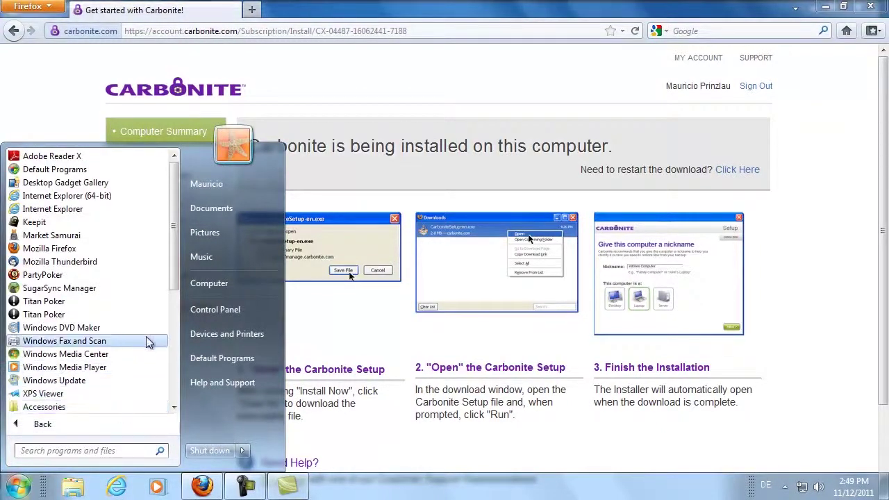
pyautogui.moveTo(174, 206); pyautogui.dragTo(173, 264)
pyautogui.click(44, 355)
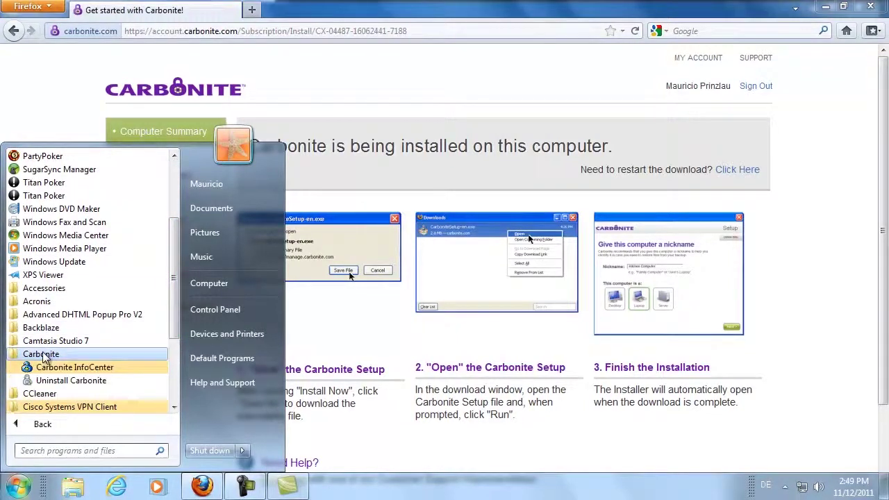
pyautogui.click(74, 367)
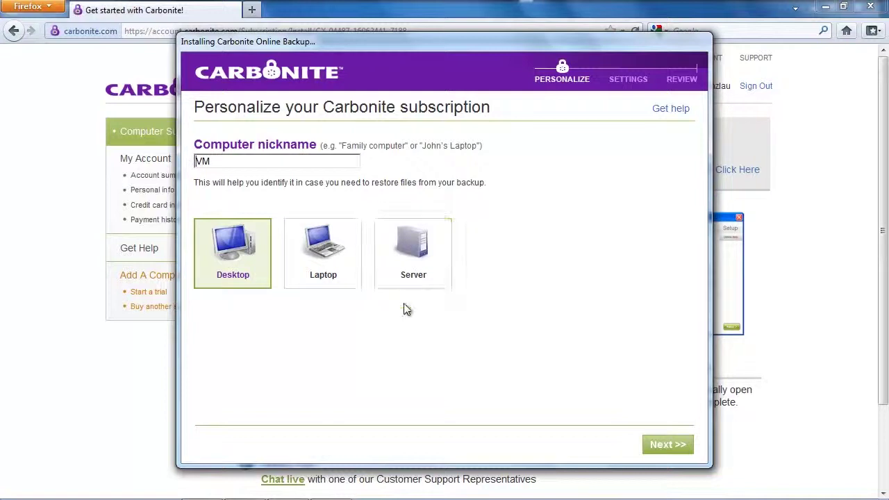
# Step: Accept the computer nickname VM with the Desktop type, and choose the Advanced online backup settings
pyautogui.click(661, 445)
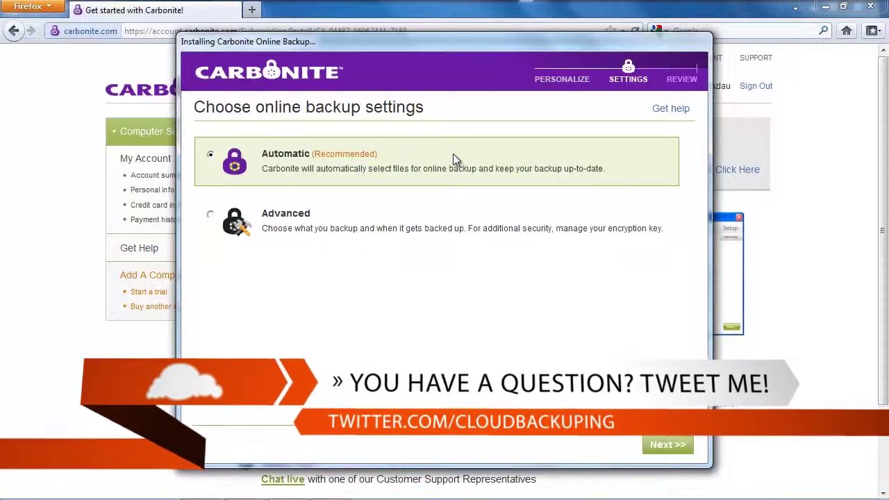
pyautogui.click(211, 217)
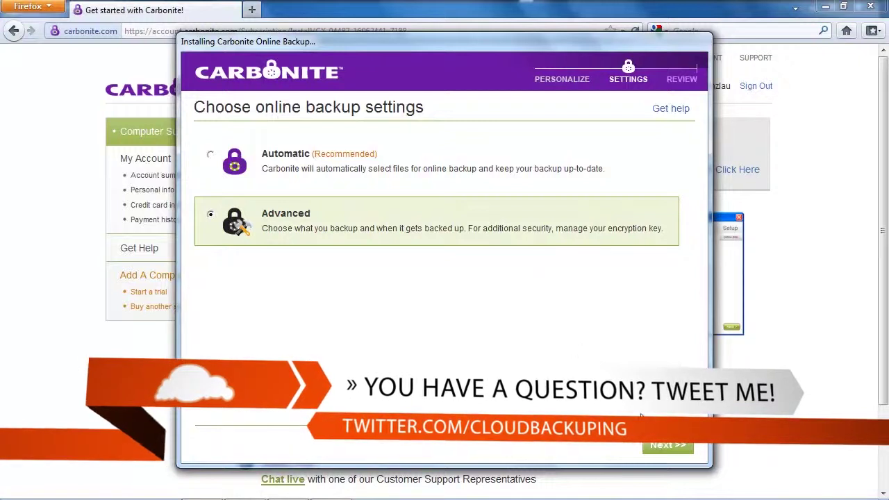
pyautogui.click(662, 453)
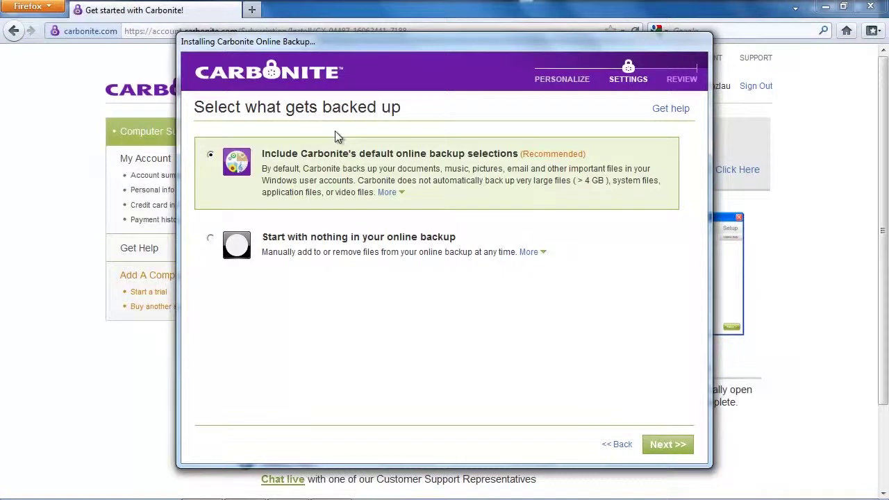
# Step: Choose to start with nothing in the online backup, expand that option's details, and continue the setup
pyautogui.click(212, 241)
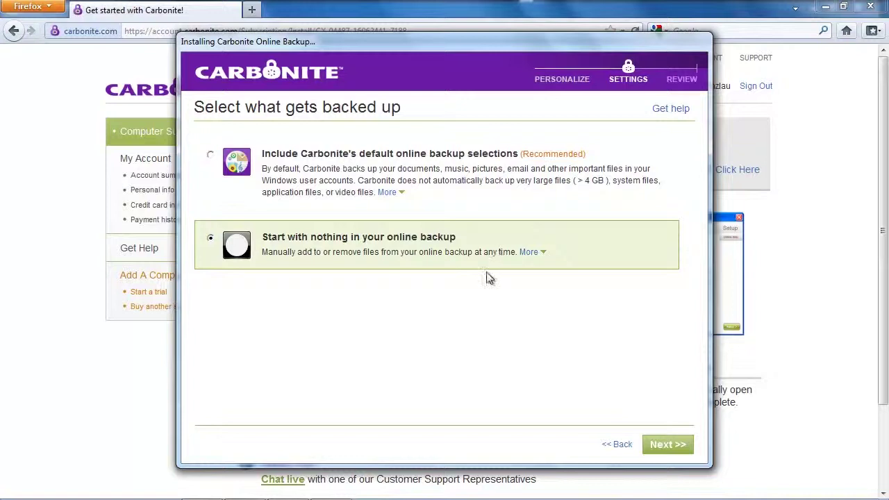
pyautogui.click(540, 254)
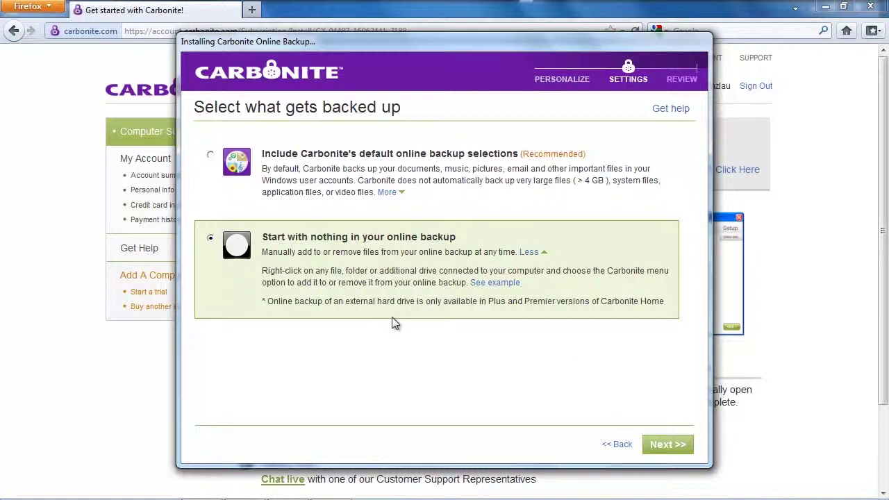
pyautogui.click(668, 445)
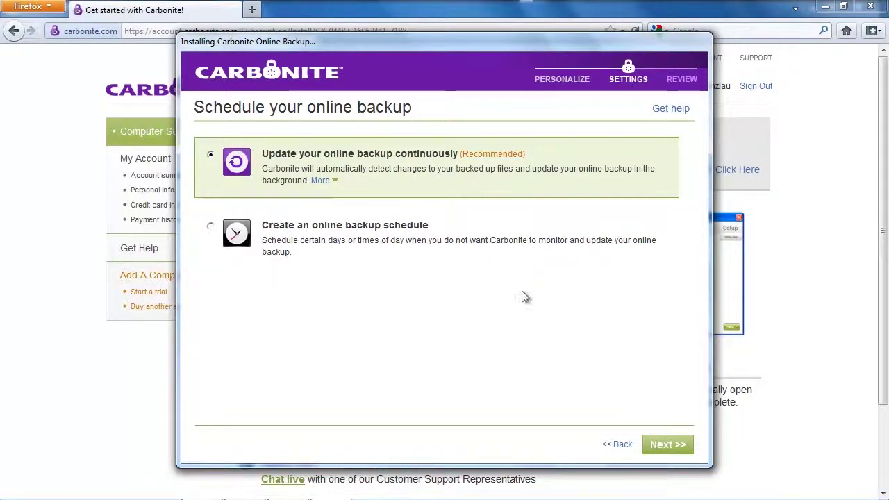
# Step: Keep the continuous online backup schedule and let Carbonite manage the encryption key by default
pyautogui.click(659, 452)
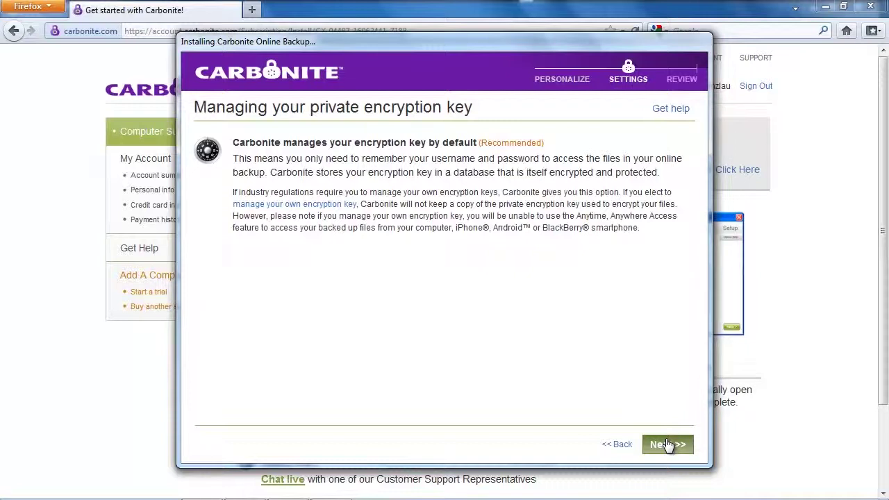
pyautogui.click(666, 444)
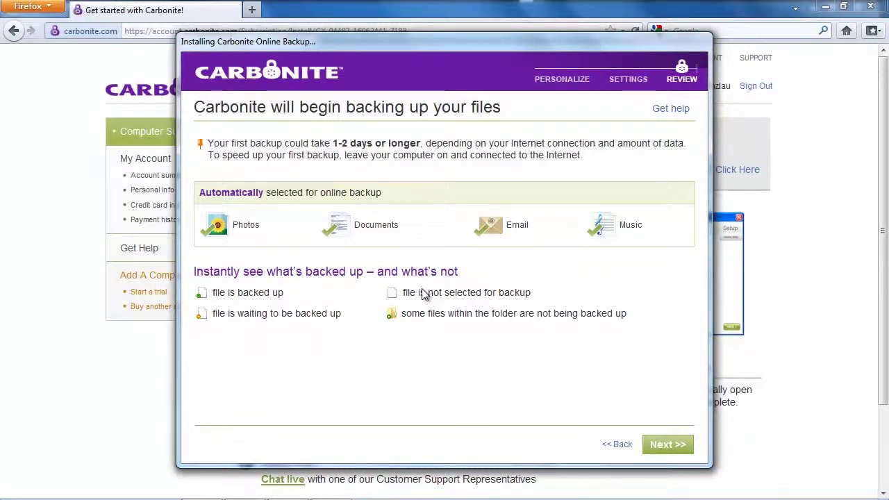
# Step: Proceed through the review of automatically and manually backed up files and start the backup
pyautogui.click(668, 448)
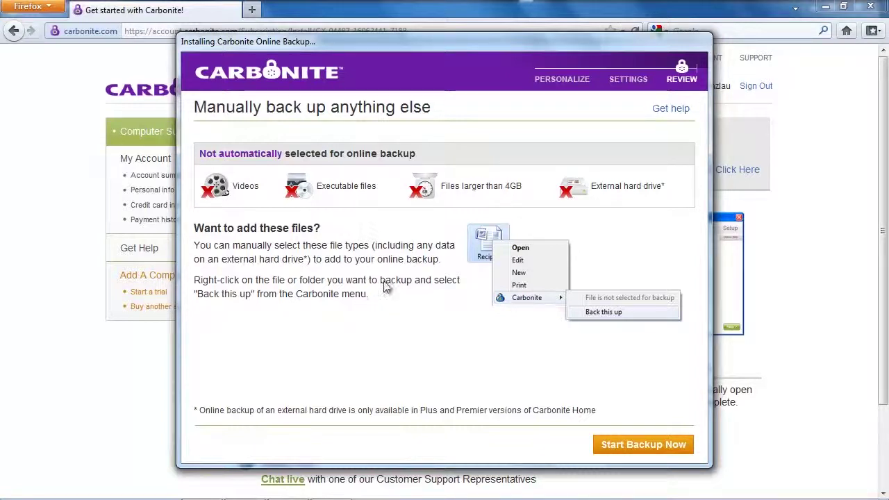
pyautogui.click(624, 446)
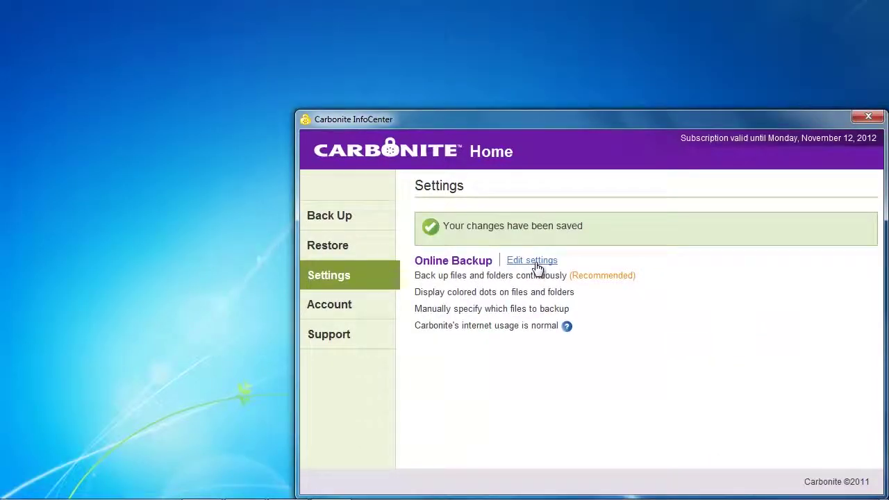
# Step: Open the Online Backup settings for editing to examine the schedule and display options
pyautogui.click(538, 264)
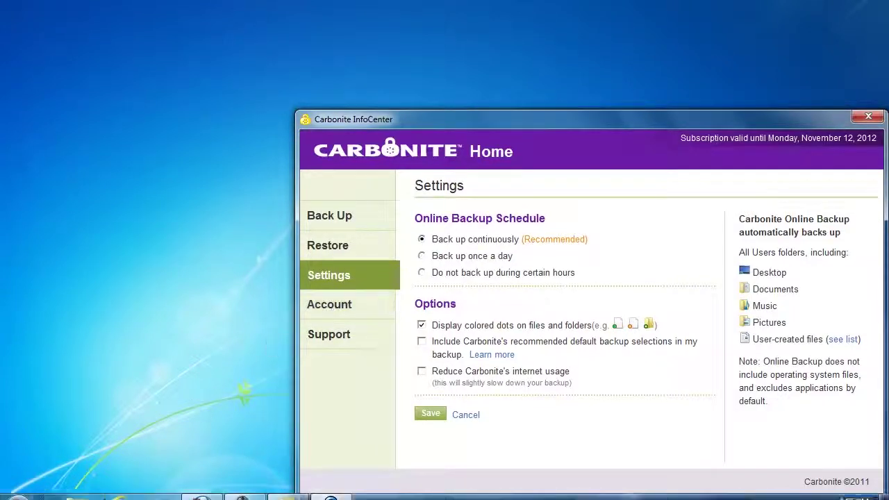
# Step: Switch to Windows Explorer and open the Cloudbackuping folder on the Desktop
pyautogui.moveTo(106, 494)
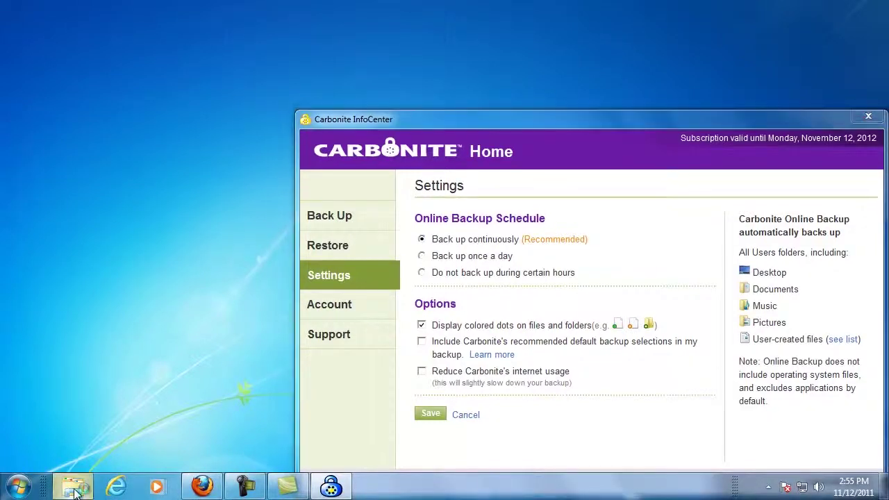
pyautogui.click(72, 487)
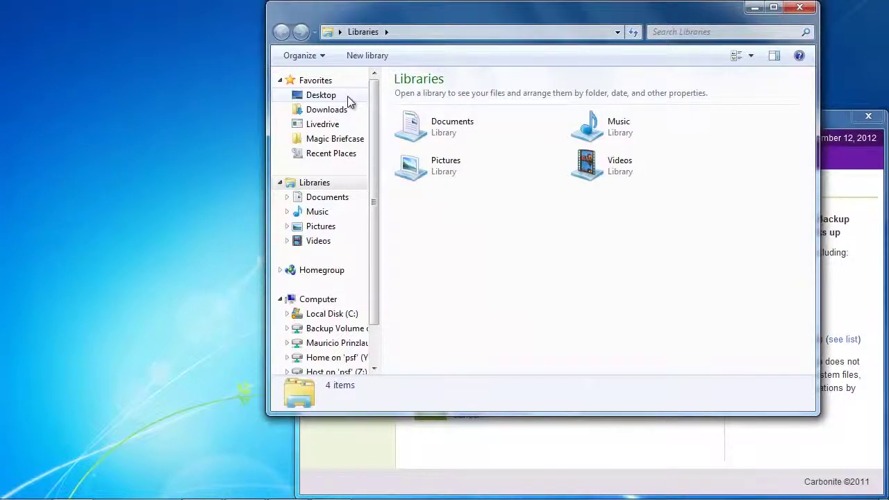
pyautogui.click(341, 95)
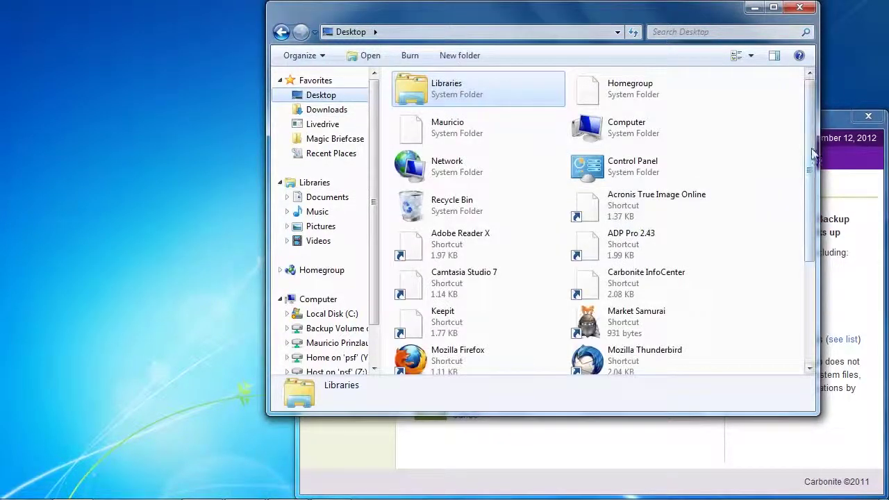
pyautogui.scroll(-4, 814, 149)
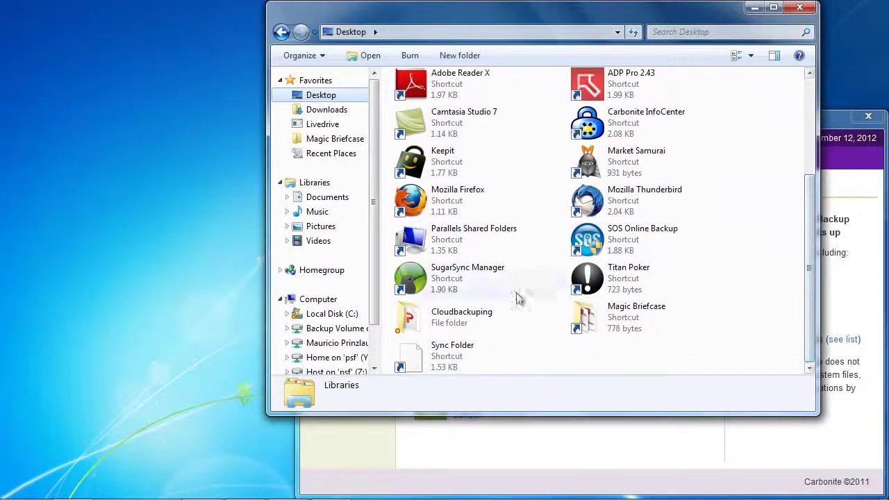
pyautogui.doubleClick(446, 327)
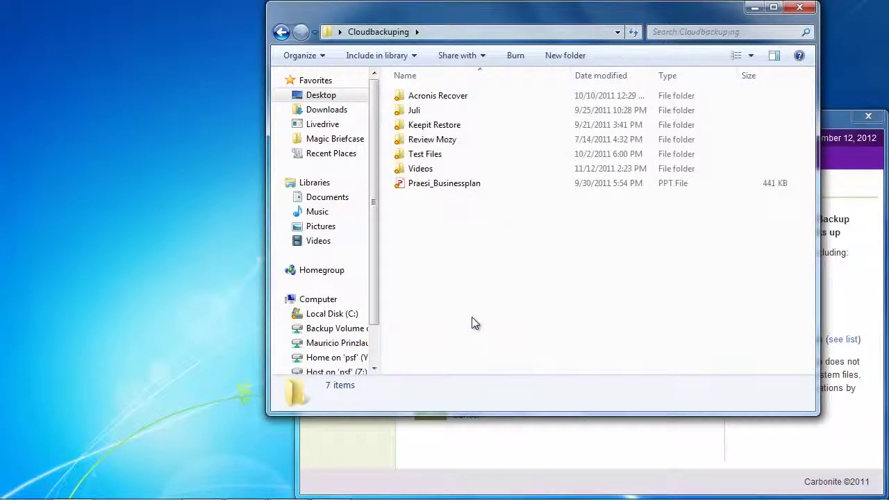
# Step: Examine the Carbonite backup options for the Test Files folder and open its Carbonite properties
pyautogui.click(421, 154)
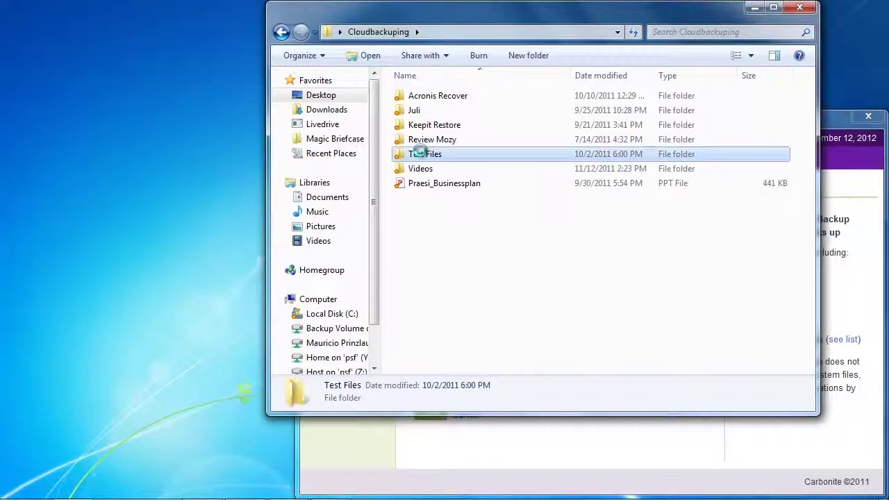
pyautogui.rightClick(421, 153)
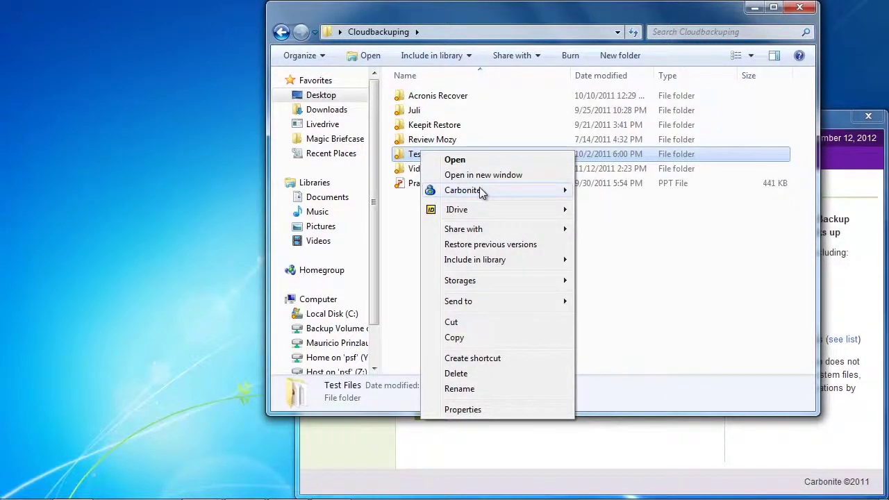
pyautogui.moveTo(484, 192)
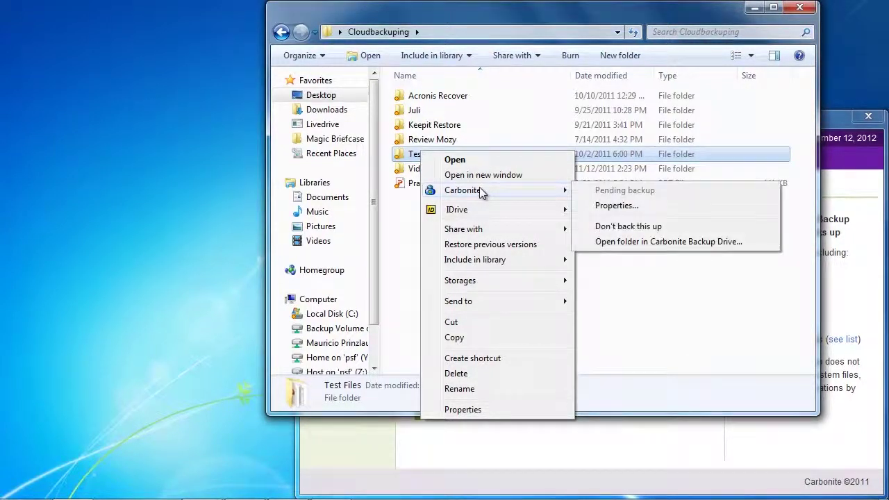
pyautogui.click(617, 205)
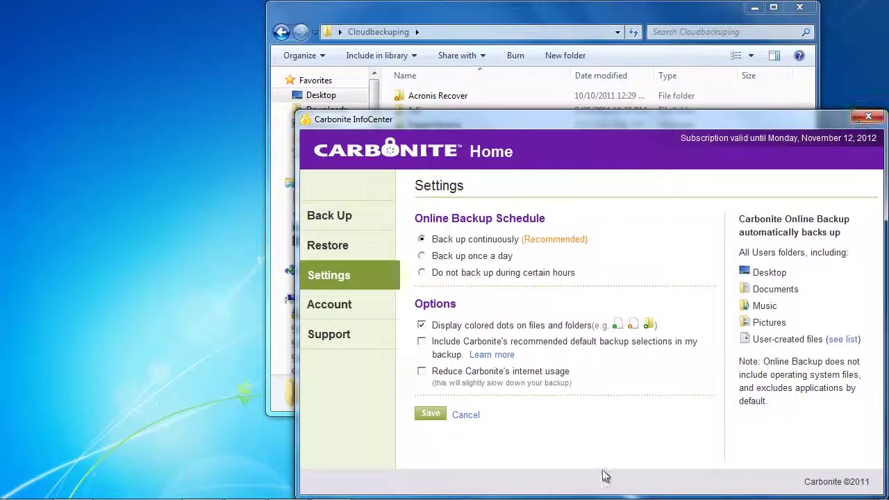
# Step: Launch InfoCenter through the Carbonite entry in the Windows notification area to view the backup status
pyautogui.moveTo(683, 495)
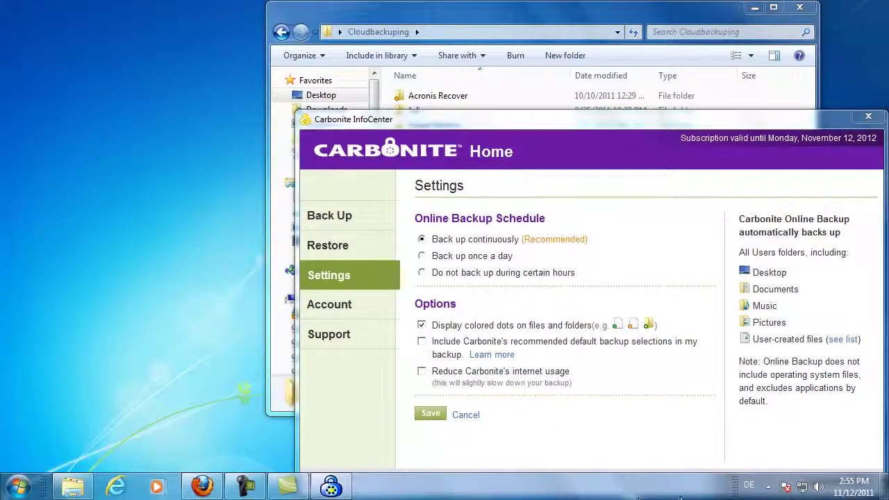
pyautogui.click(768, 486)
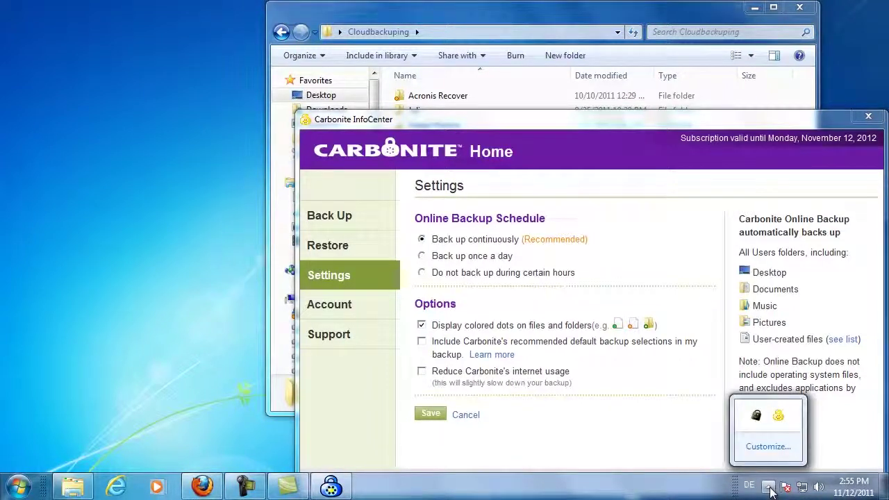
pyautogui.rightClick(779, 416)
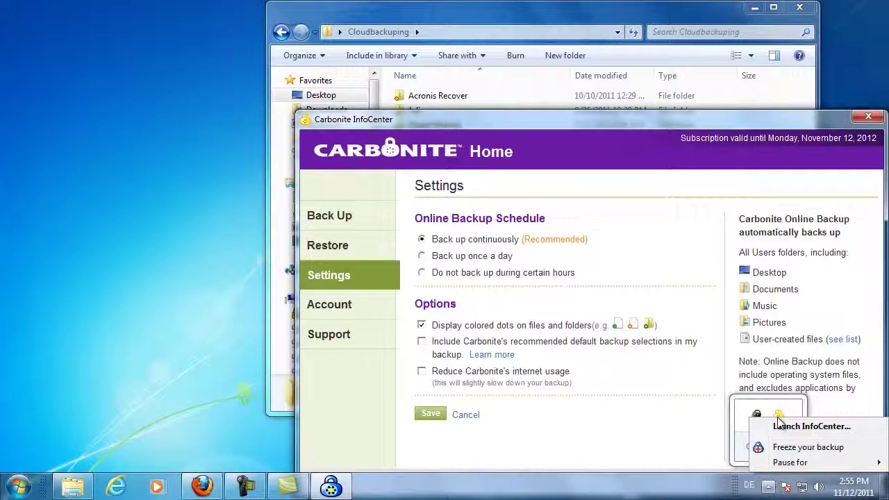
pyautogui.click(779, 424)
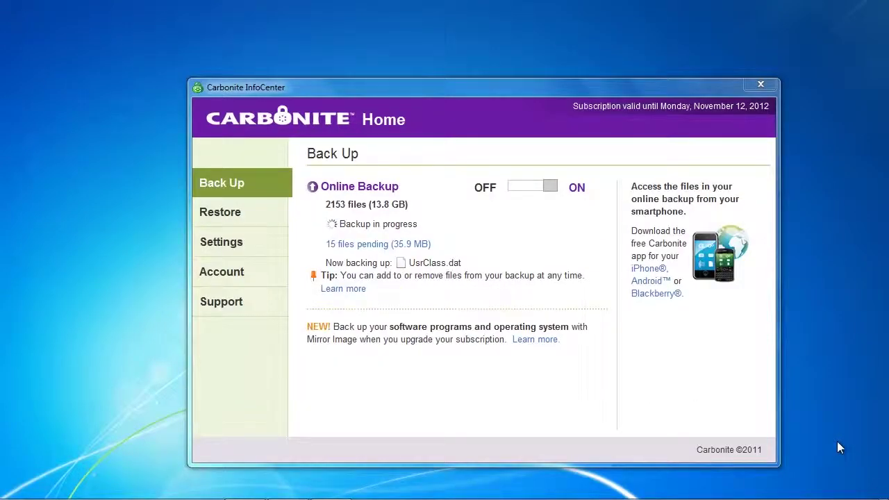